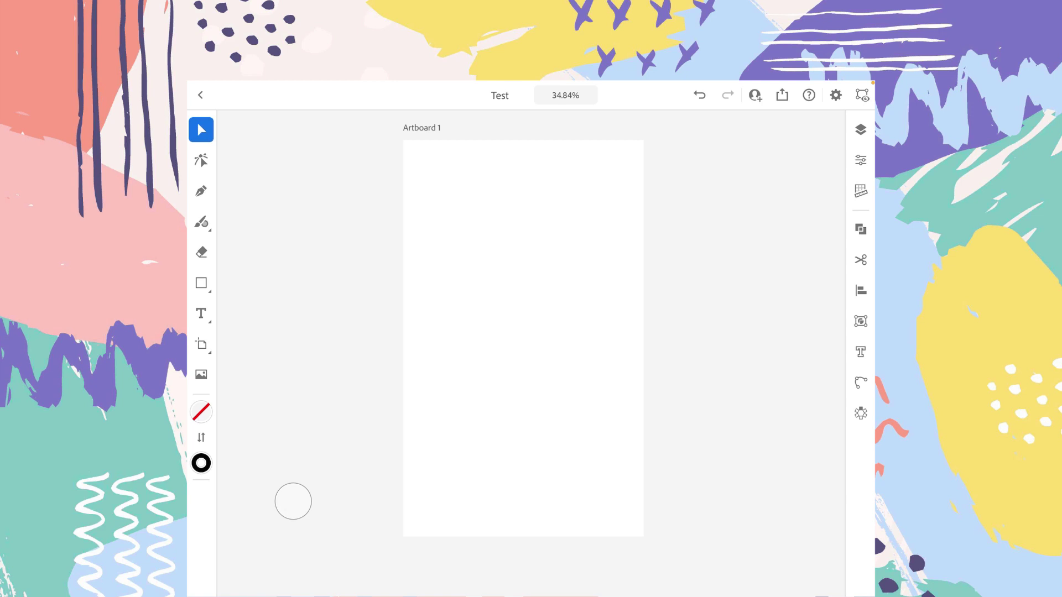
Switch from the Selection tool to the Pen tool with P.
key("p")
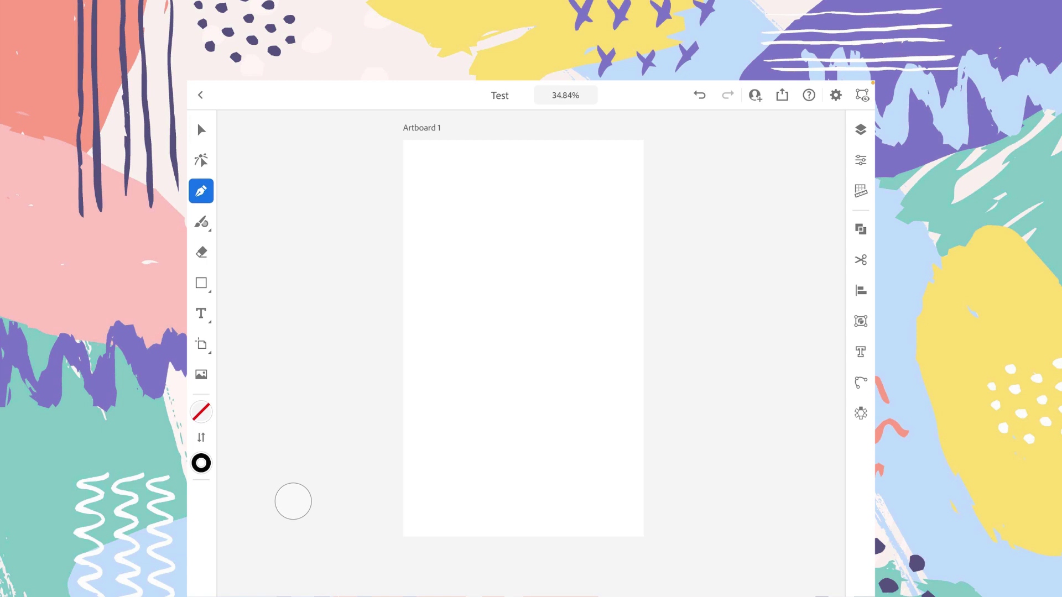
Check the fill colour choices, then place the first anchor of a new path on the left.
left_click(201, 412)
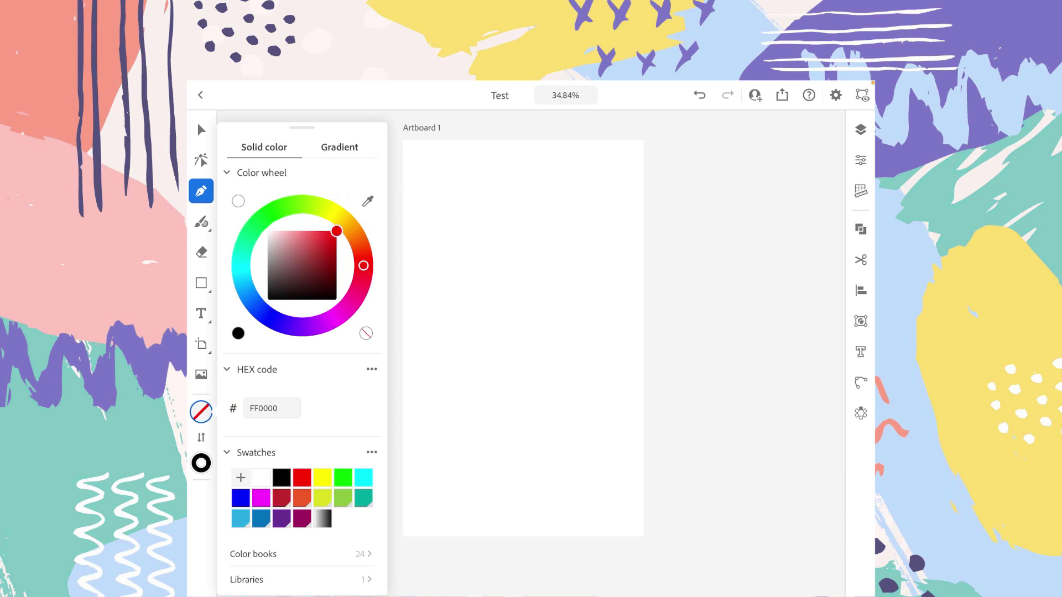
left_click(293, 501)
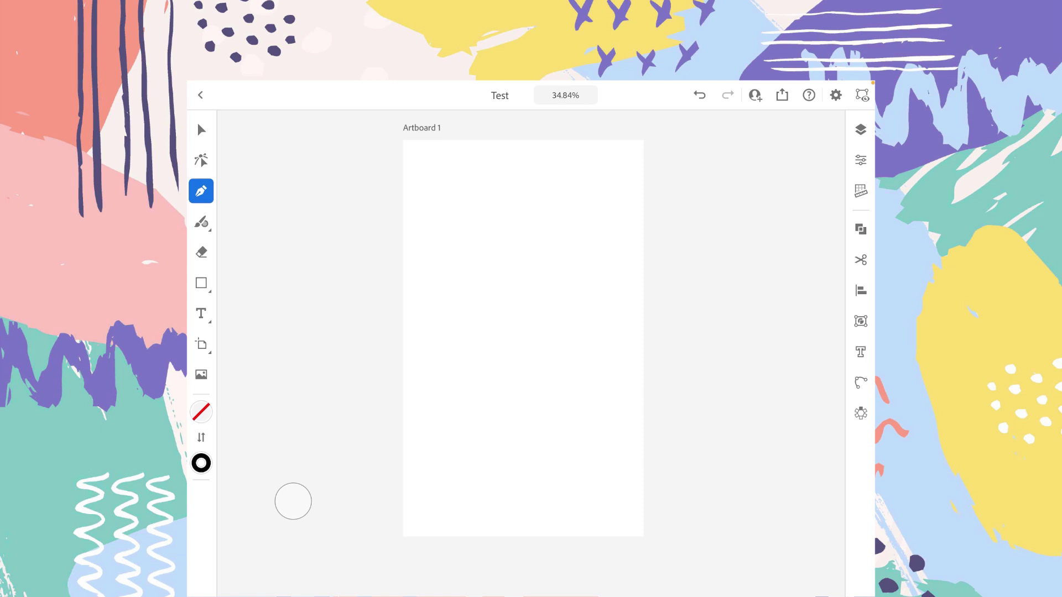
left_click(423, 373)
Drag out two smooth anchors that bend the path into a question-mark curve.
left_click_drag(513, 295, 595, 322)
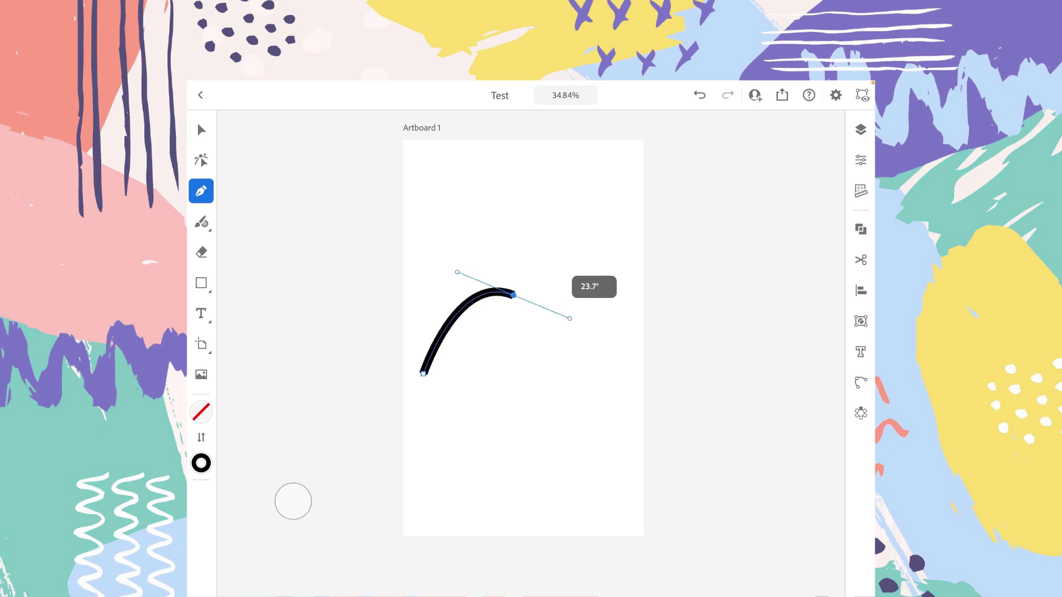
left_click_drag(596, 322, 612, 310)
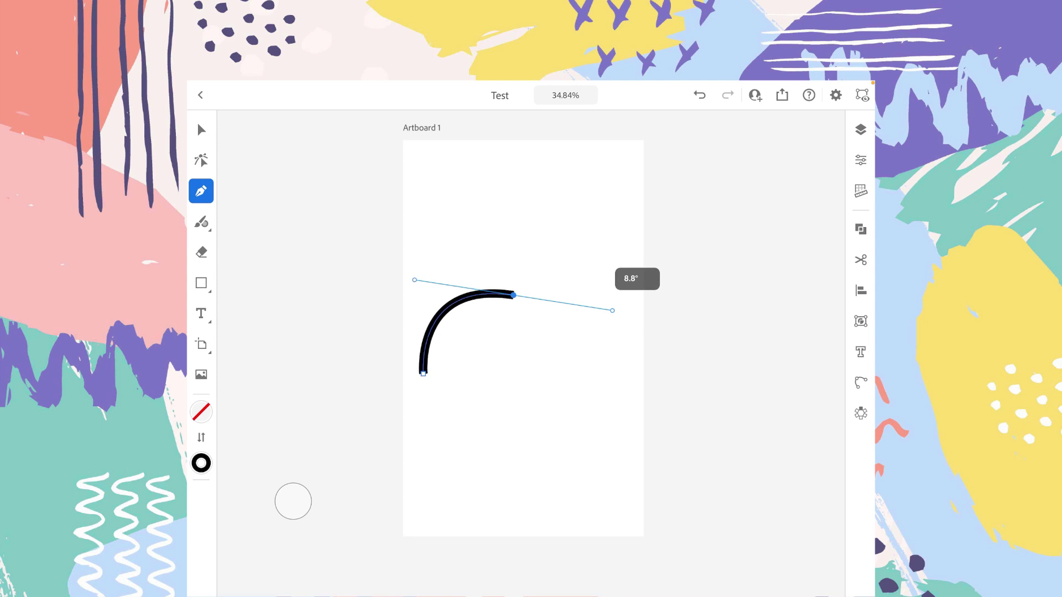
left_click_drag(512, 418, 533, 479)
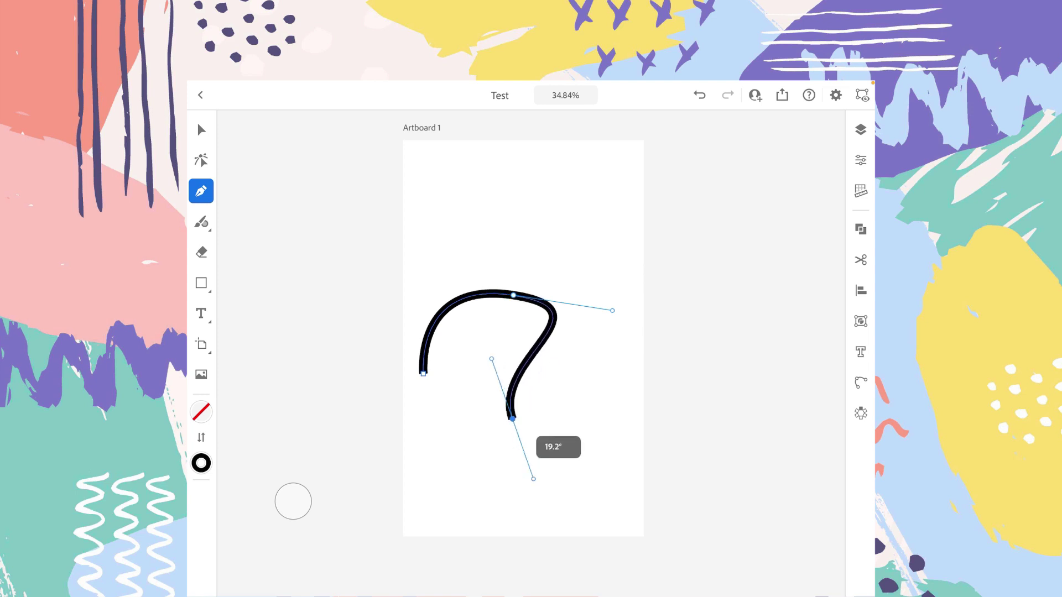
Select the curve with Direct Selection to reveal its anchors and direction handles.
key("v")
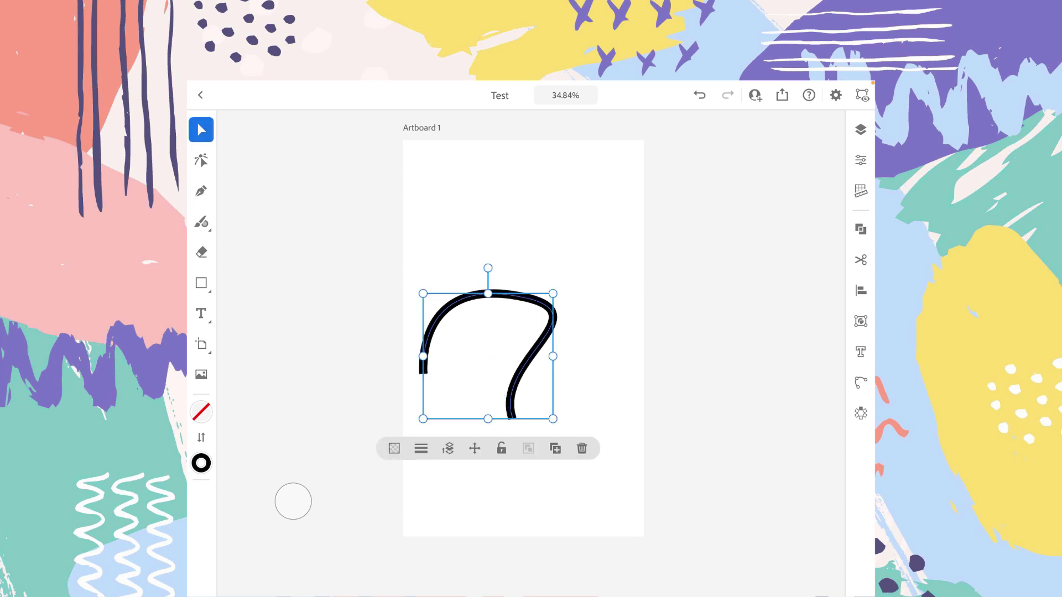
key("ctrl+shift+a")
key("a")
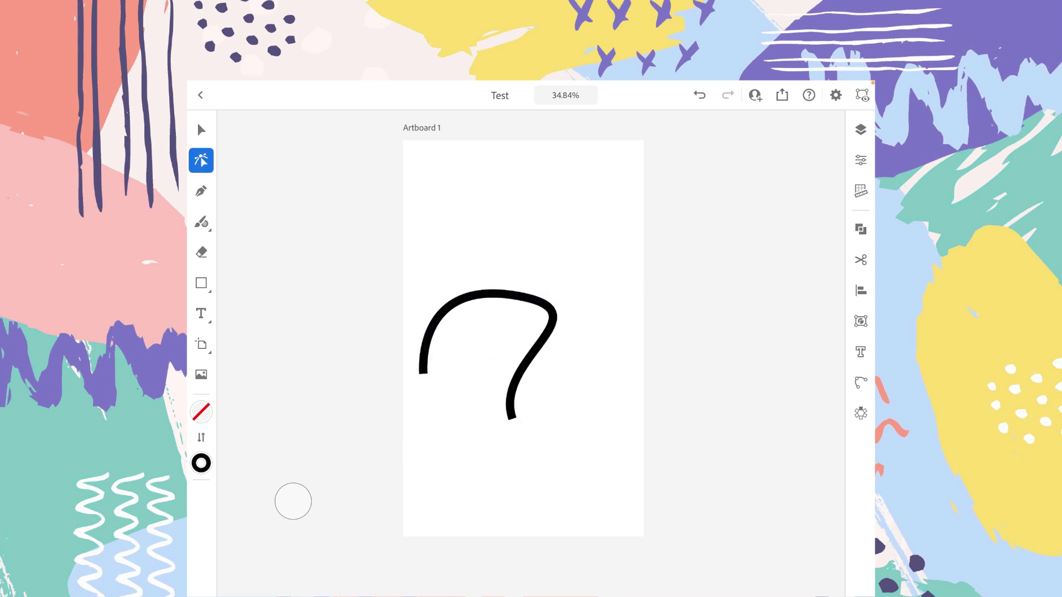
key("v")
left_click_drag(415, 241, 602, 418)
key("a")
key("ctrl+a")
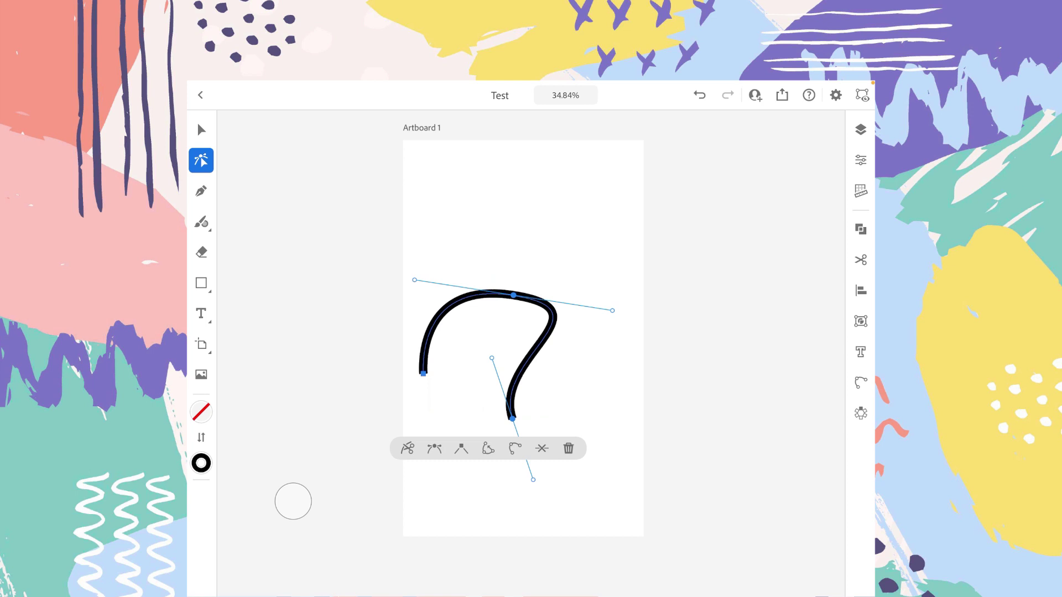
Nudge the question-mark path up-right and rotate the top anchor's handle to reshape its curve.
left_click_drag(514, 296, 529, 266)
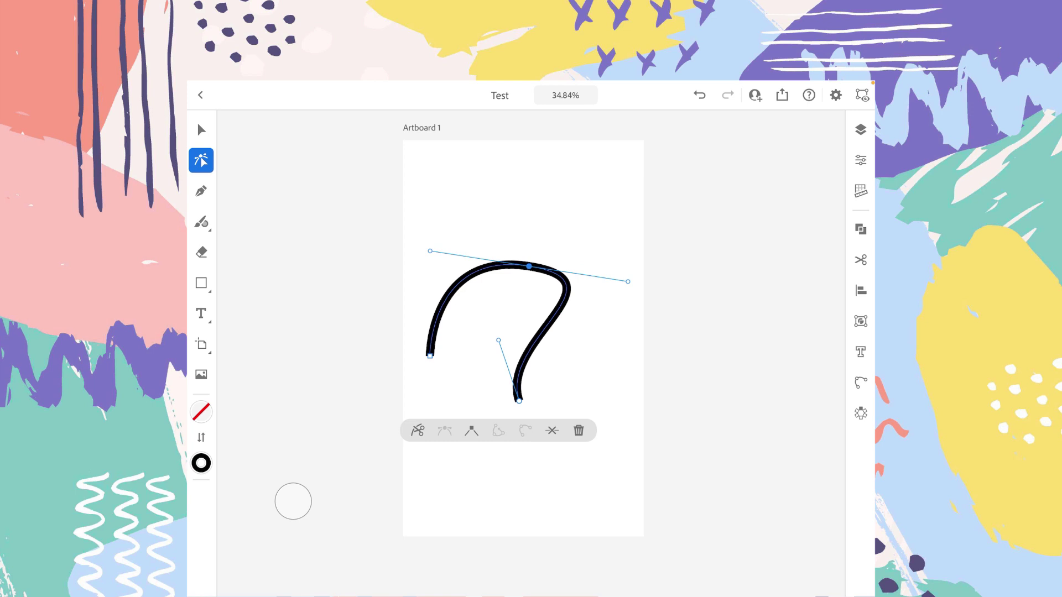
left_click_drag(628, 281, 632, 298)
left_click(430, 355)
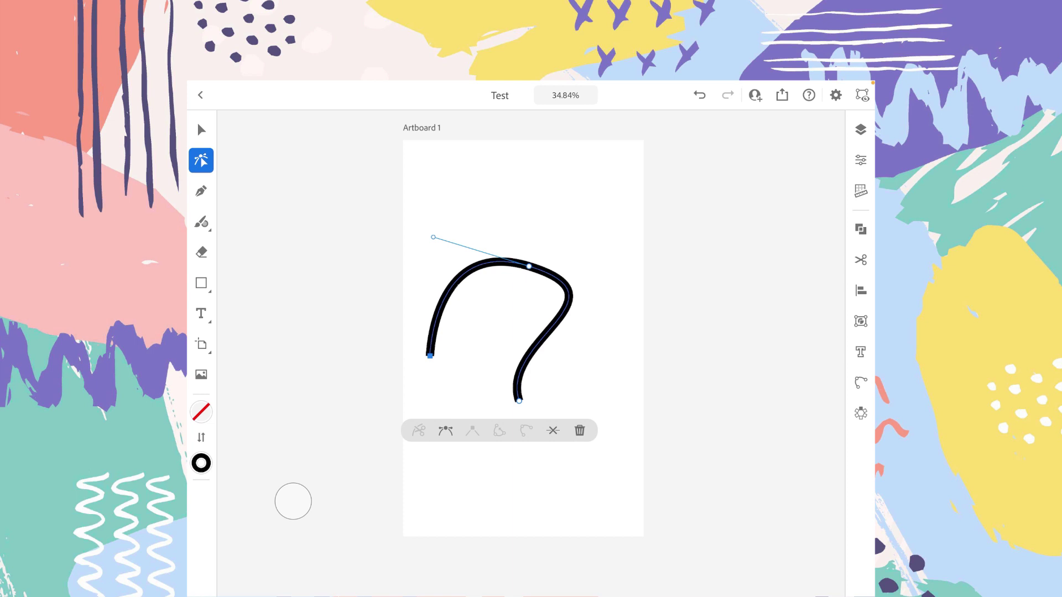
left_click(553, 326)
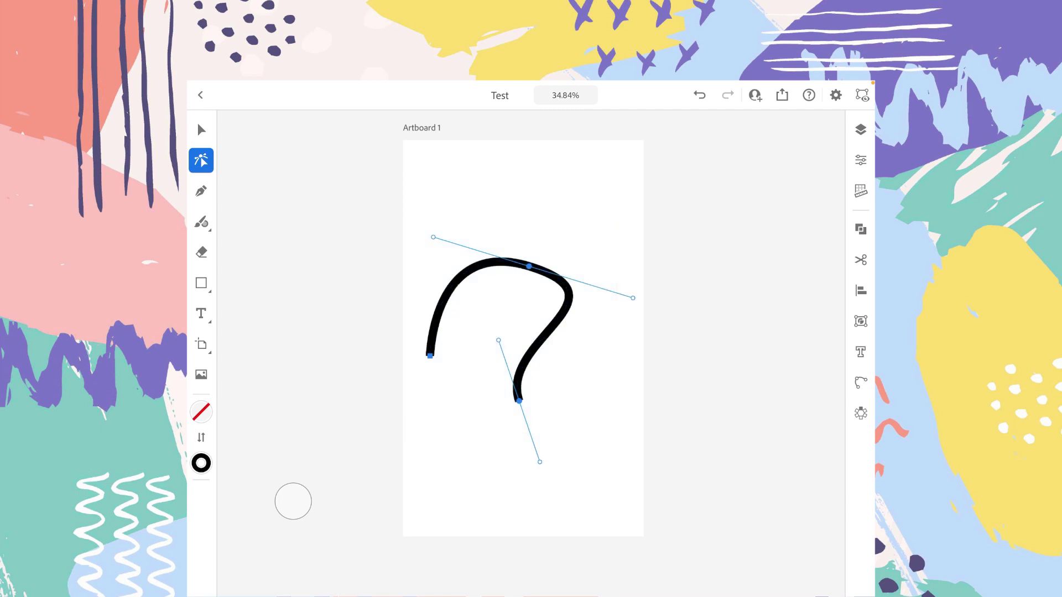
key("v")
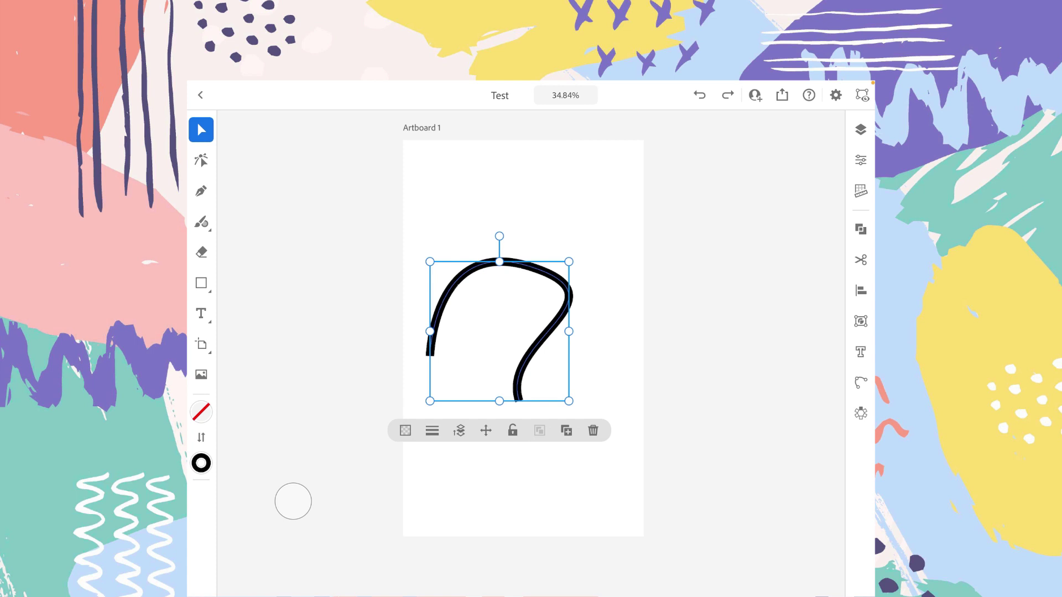
Make the question-mark path's stroke solid at 41 px weight in Properties.
left_click(860, 160)
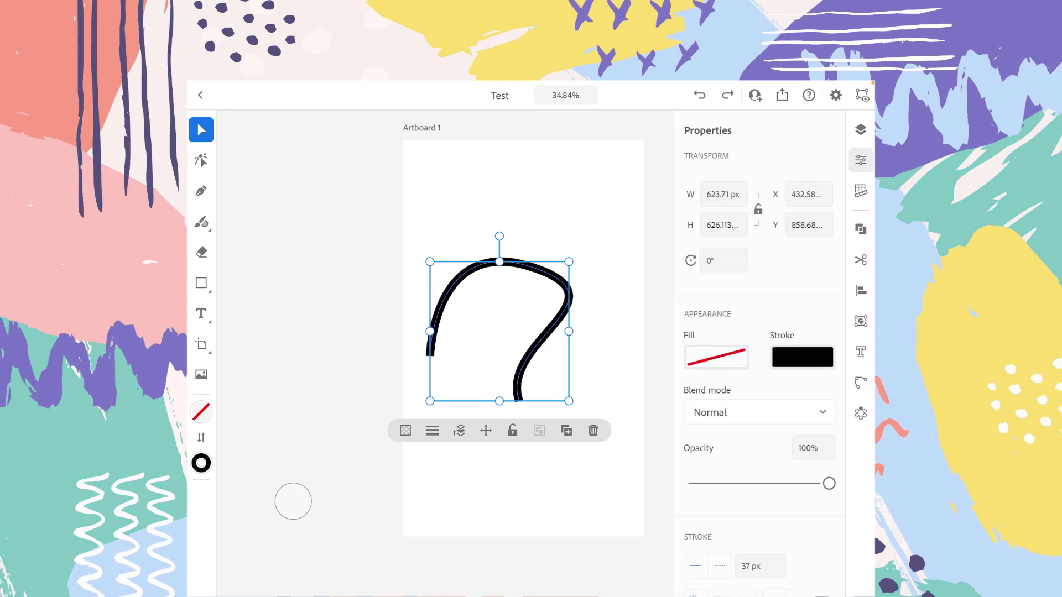
scroll(758, 354, "down", 2)
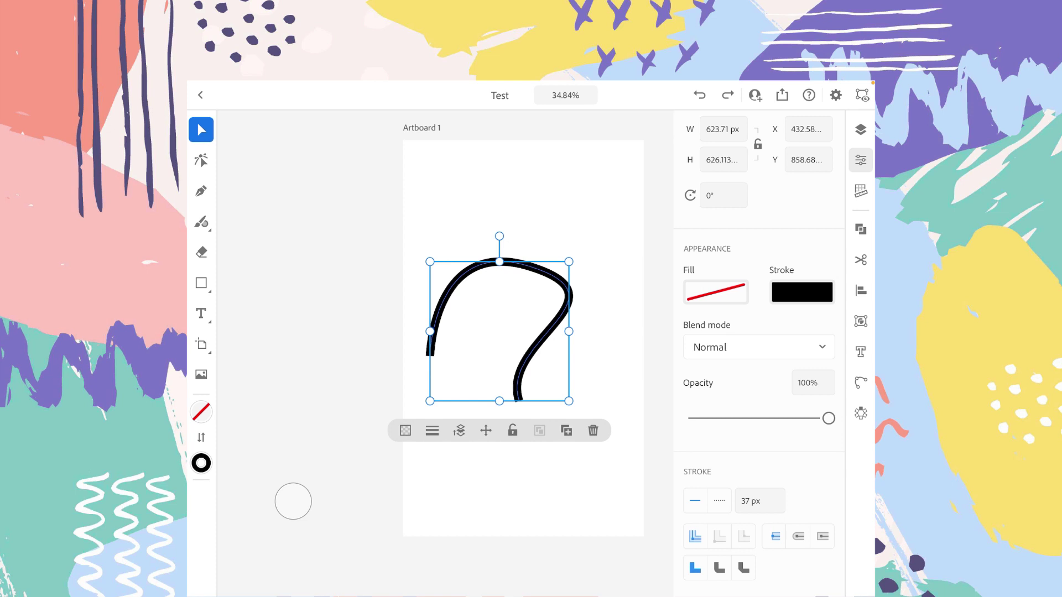
left_click(719, 500)
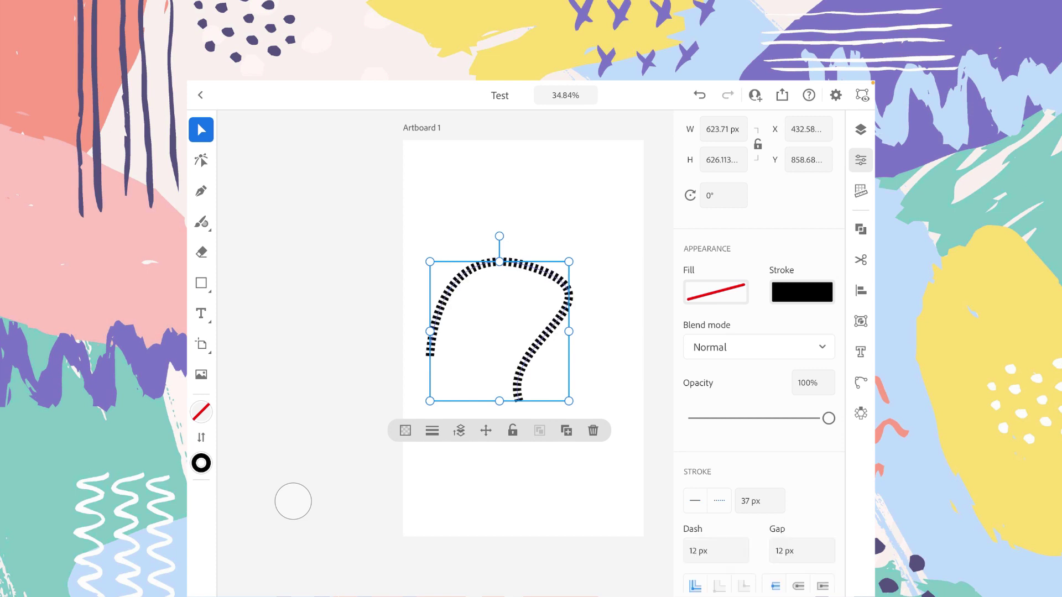
left_click(695, 500)
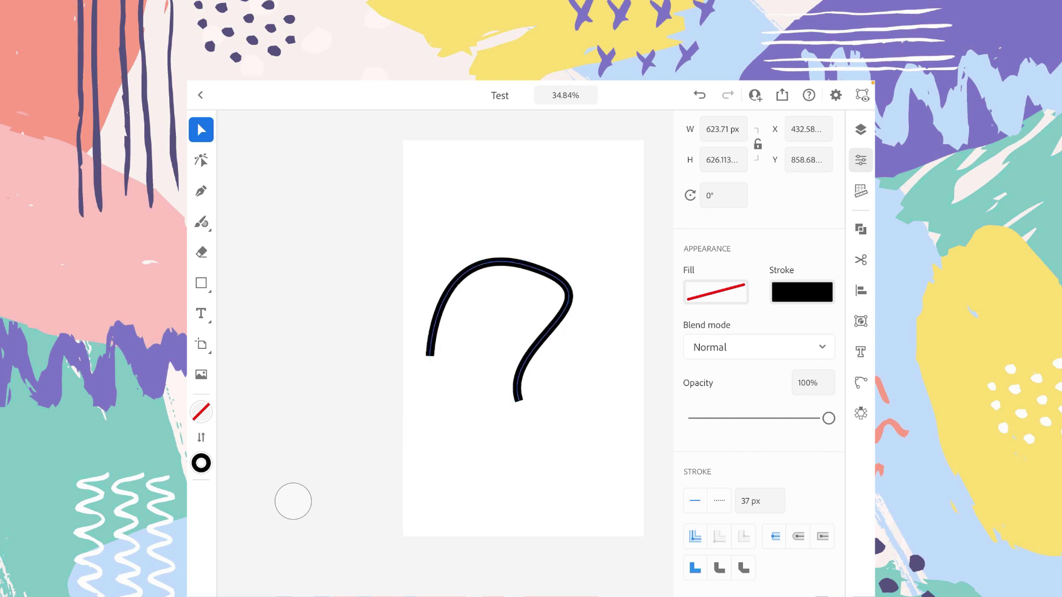
left_click_drag(752, 501, 775, 501)
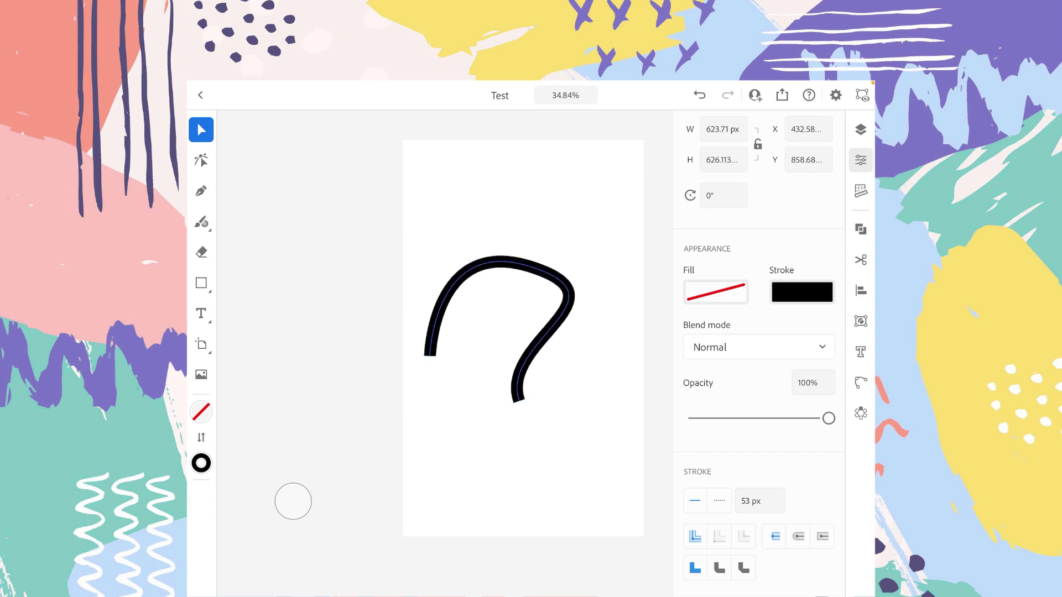
left_click_drag(758, 501, 748, 501)
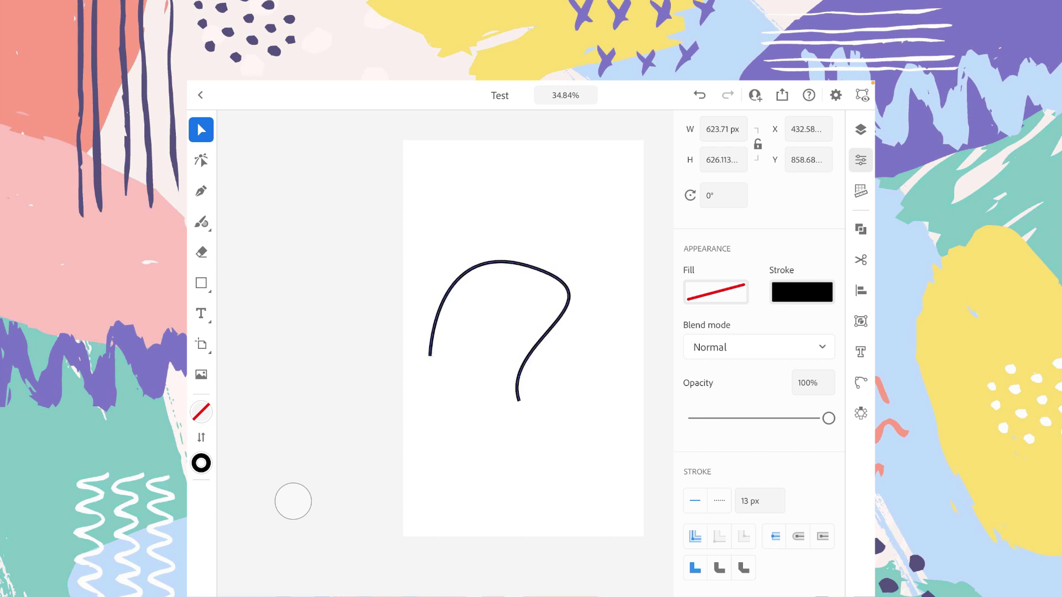
left_click_drag(747, 500, 752, 501)
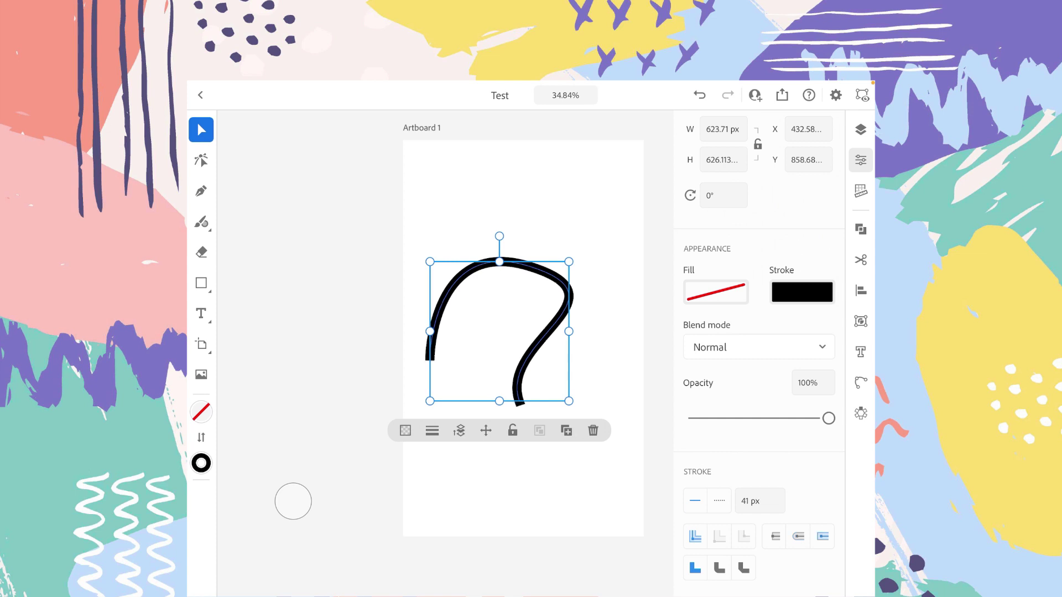
left_click(293, 500)
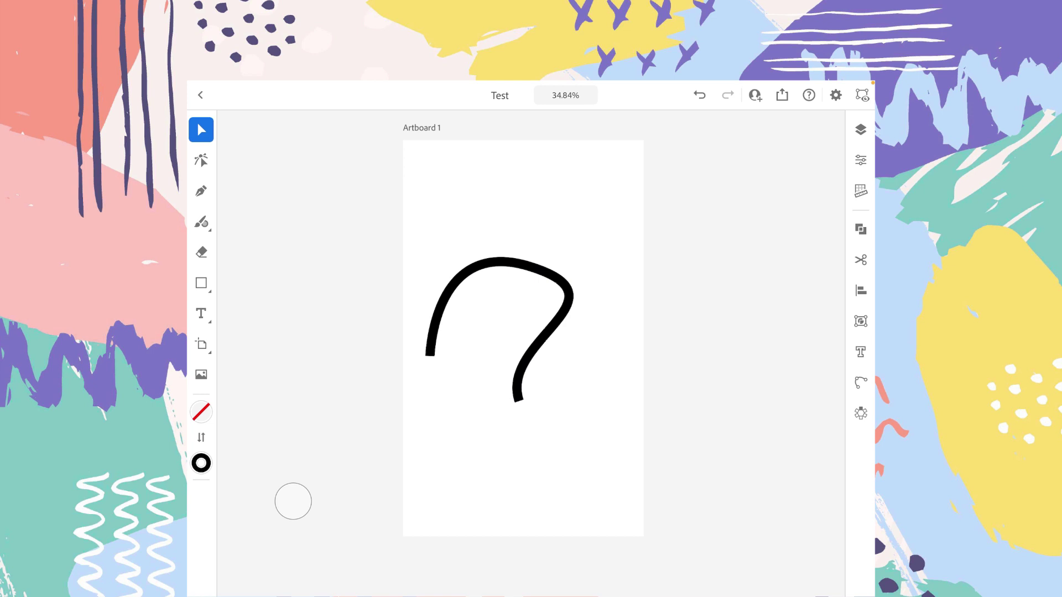
key("ctrl+a")
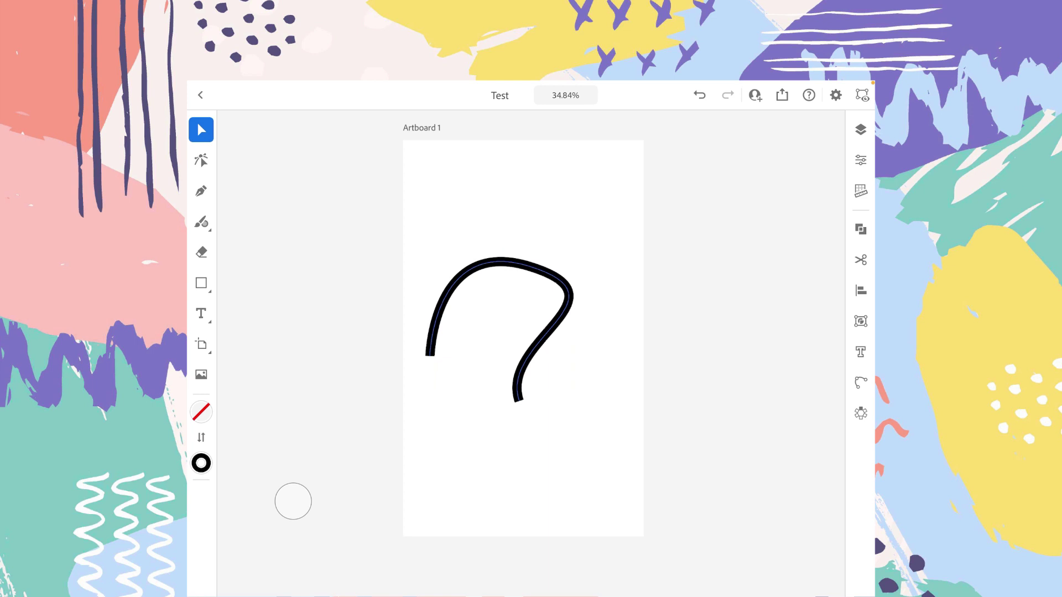
Set the fill colour to red.
left_click(200, 412)
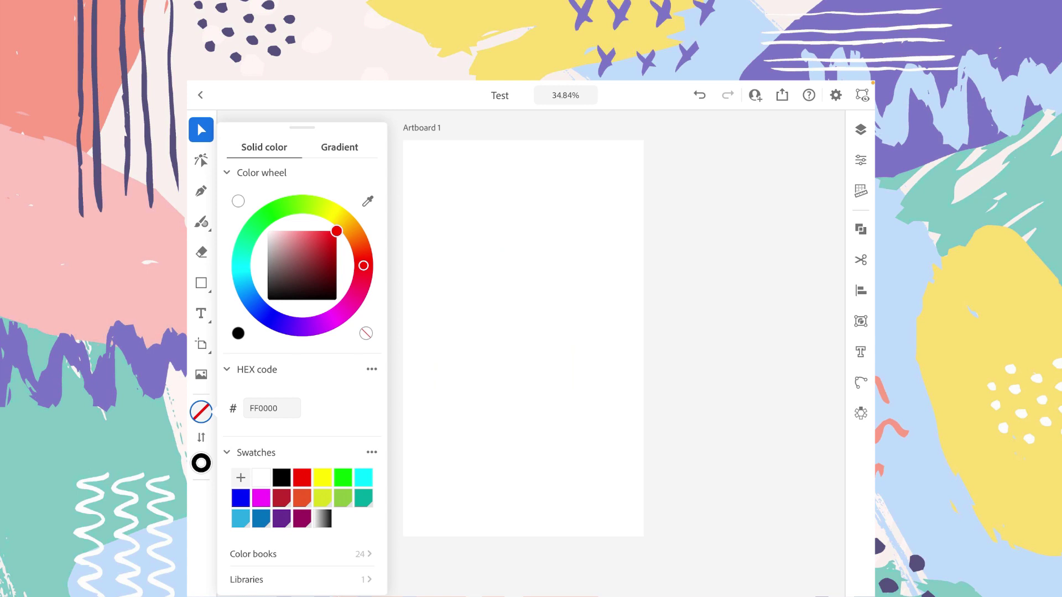
left_click(302, 477)
left_click(294, 501)
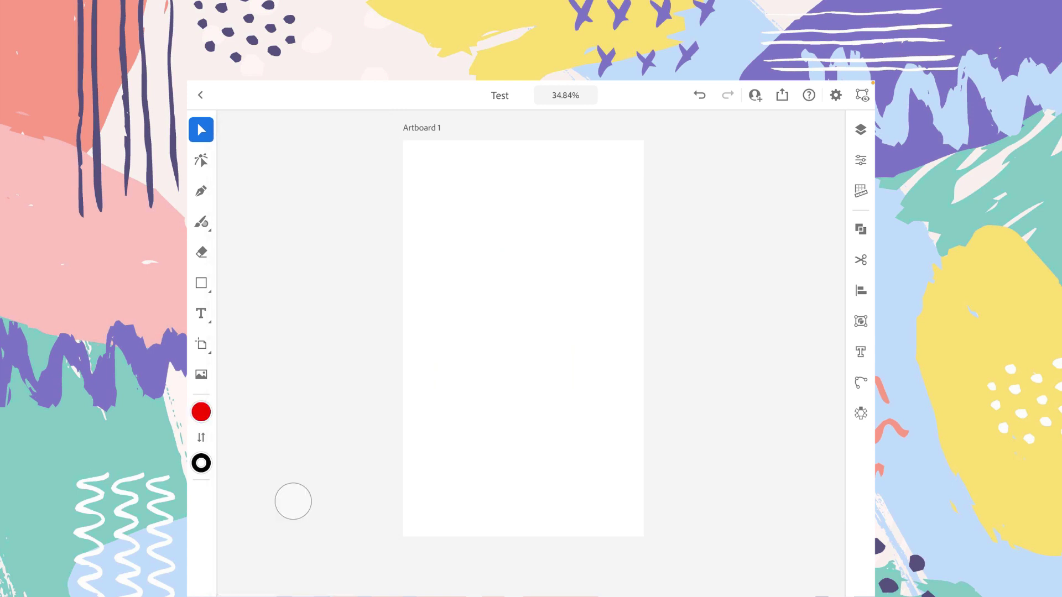
Draw a closed rounded blob with smooth pen anchors, undoing the last curve tweak.
key("p")
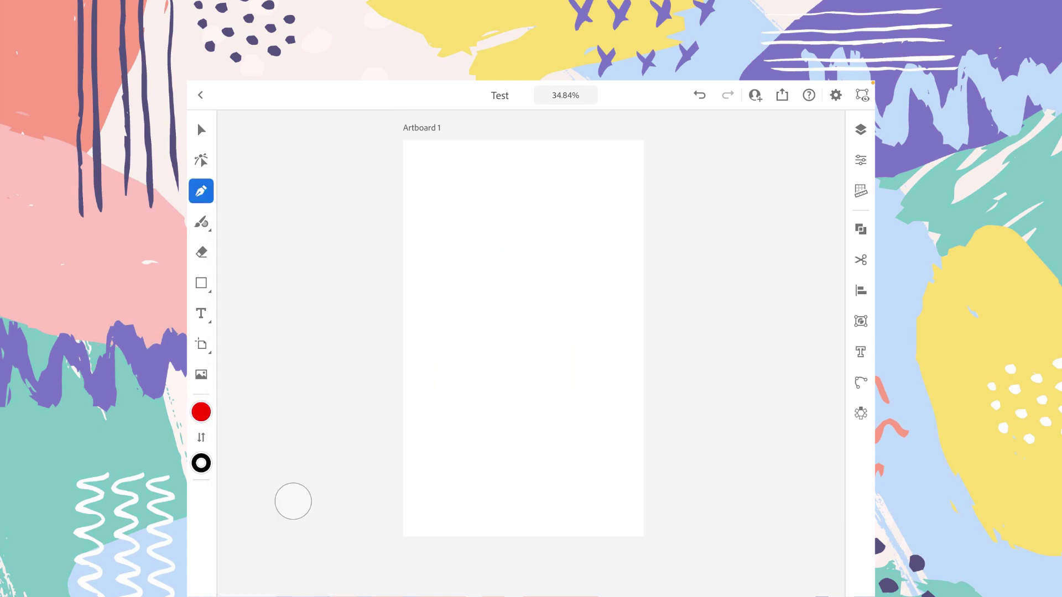
left_click(439, 383)
left_click_drag(495, 291, 564, 306)
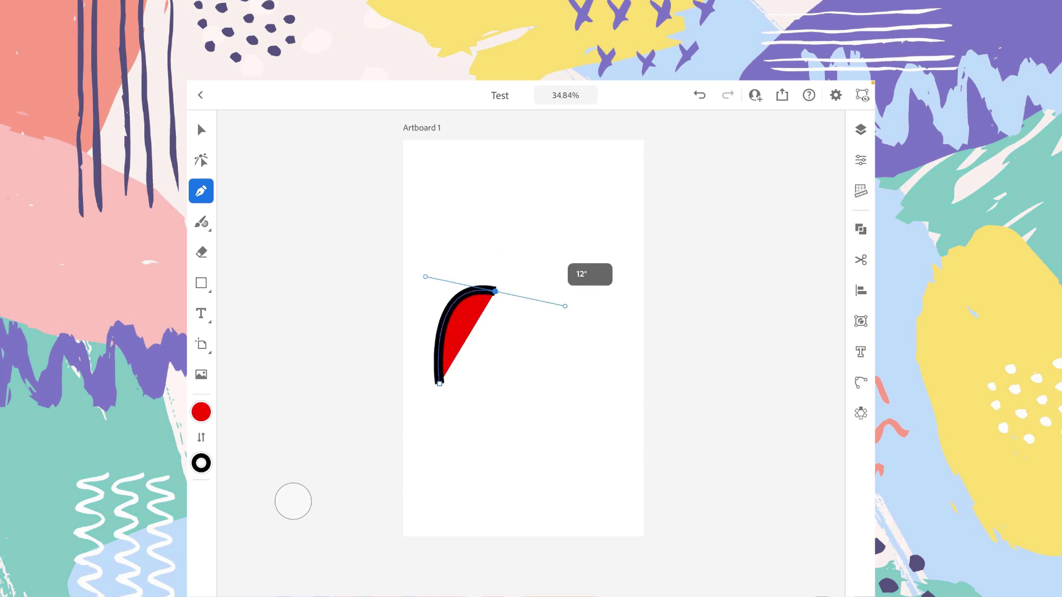
mouse_move(571, 360)
left_mouse_down()
mouse_move(601, 436)
mouse_move(543, 462)
left_mouse_up()
left_click_drag(440, 384, 417, 360)
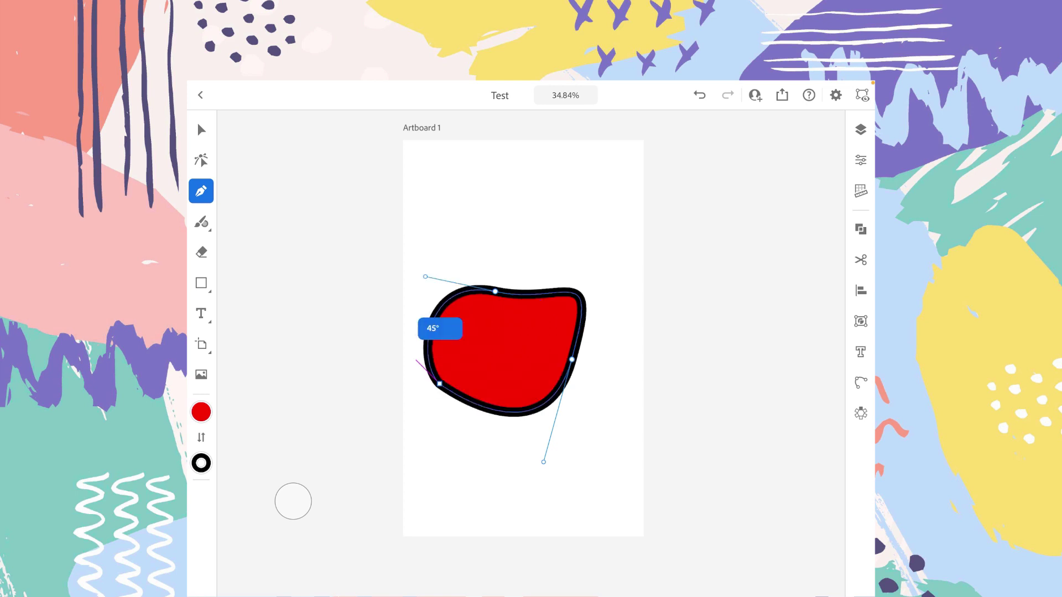
left_click_drag(416, 360, 416, 360)
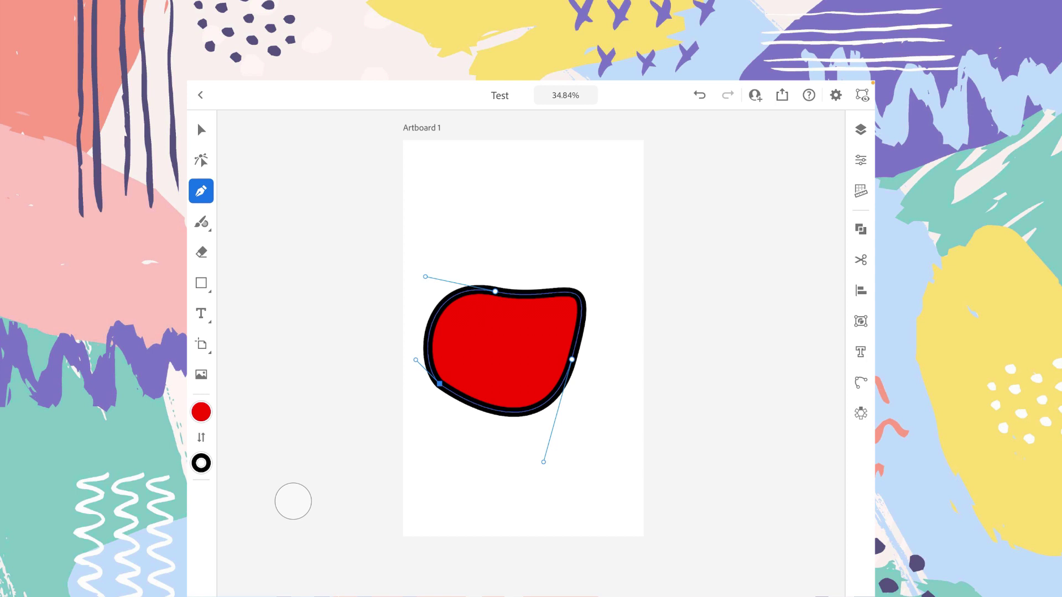
key("ctrl+z")
key("v")
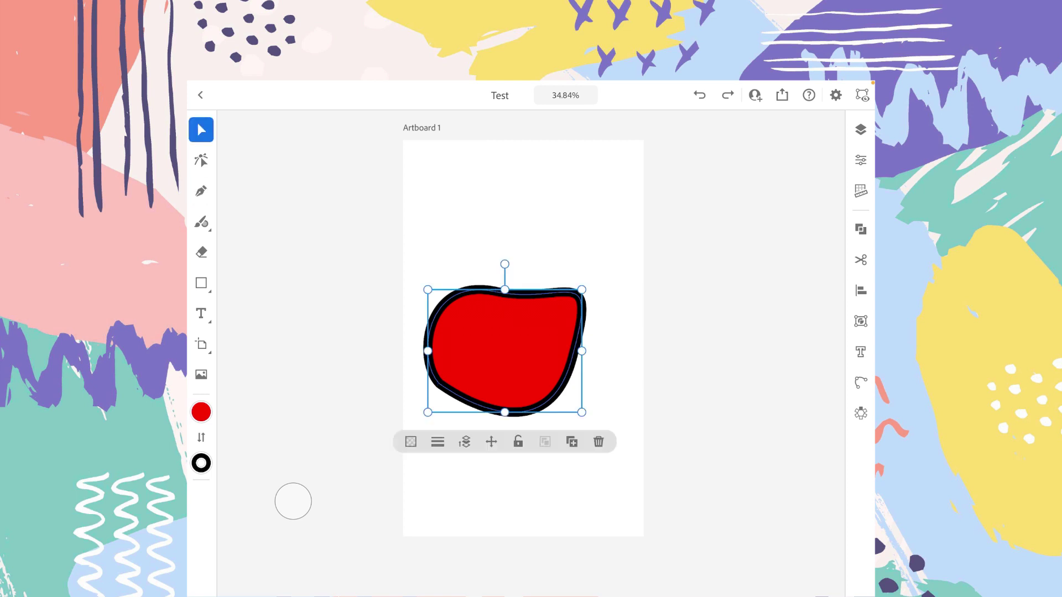
left_click(860, 160)
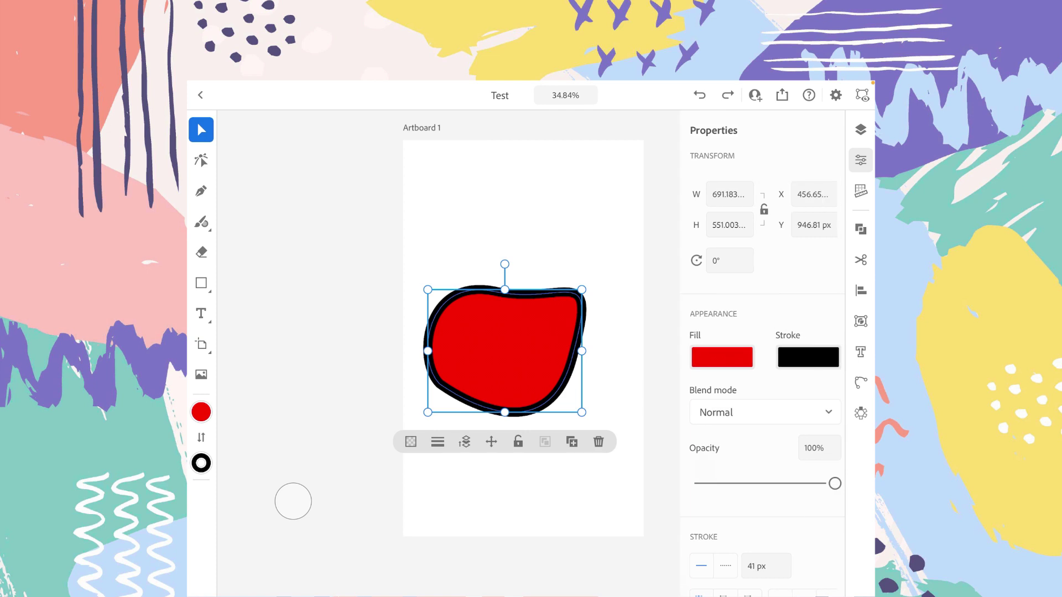
scroll(759, 387, "down", 3)
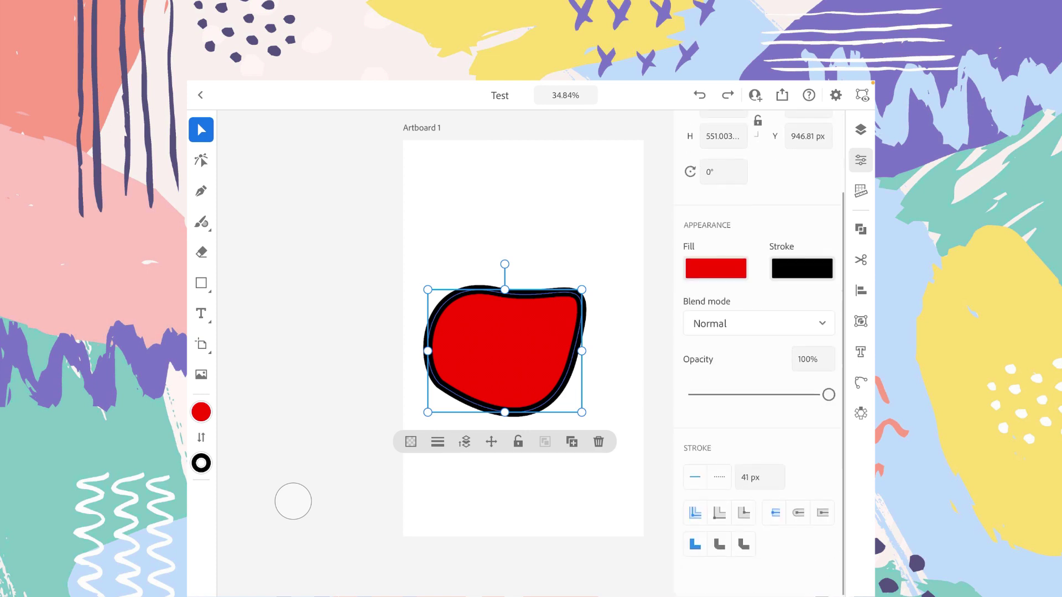
mouse_move(828, 418)
left_mouse_down()
mouse_move(692, 418)
mouse_move(828, 418)
left_mouse_up()
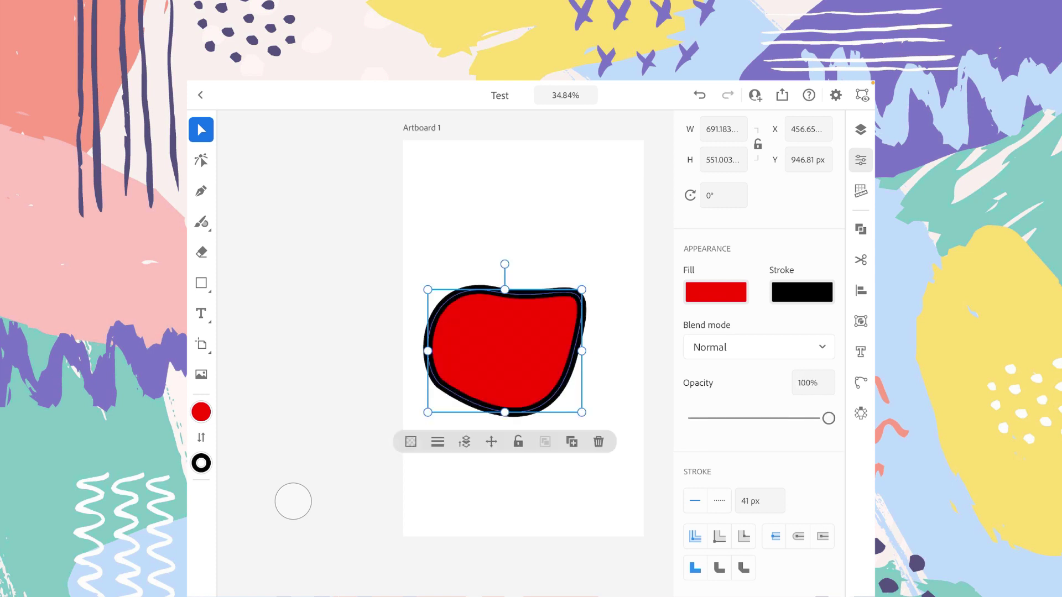
key("p")
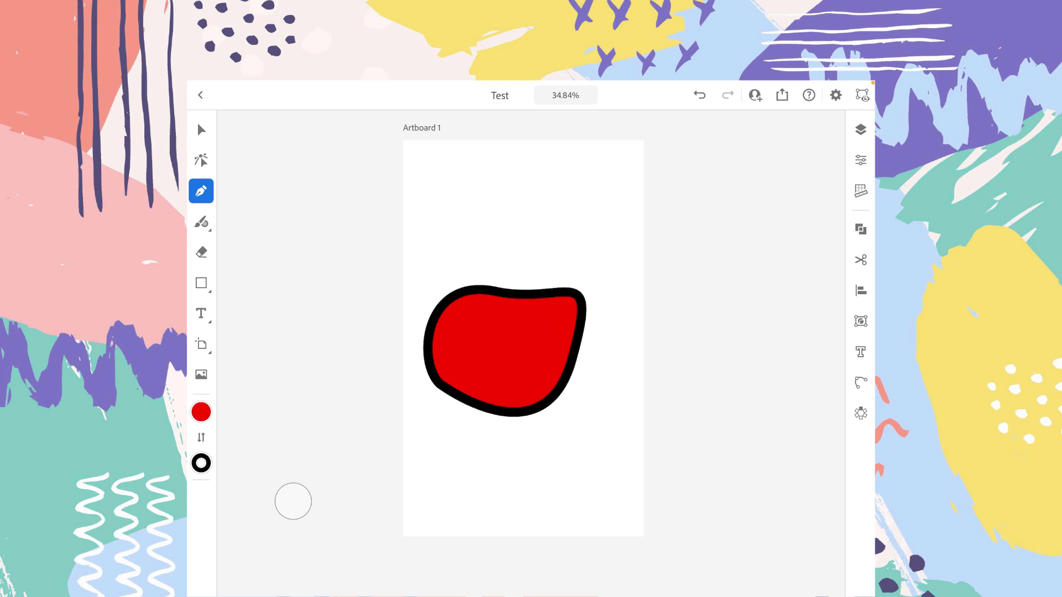
Draw an eight-corner zigzag outline from the upper left, closing it at its start point.
left_click(441, 197)
left_click(515, 205)
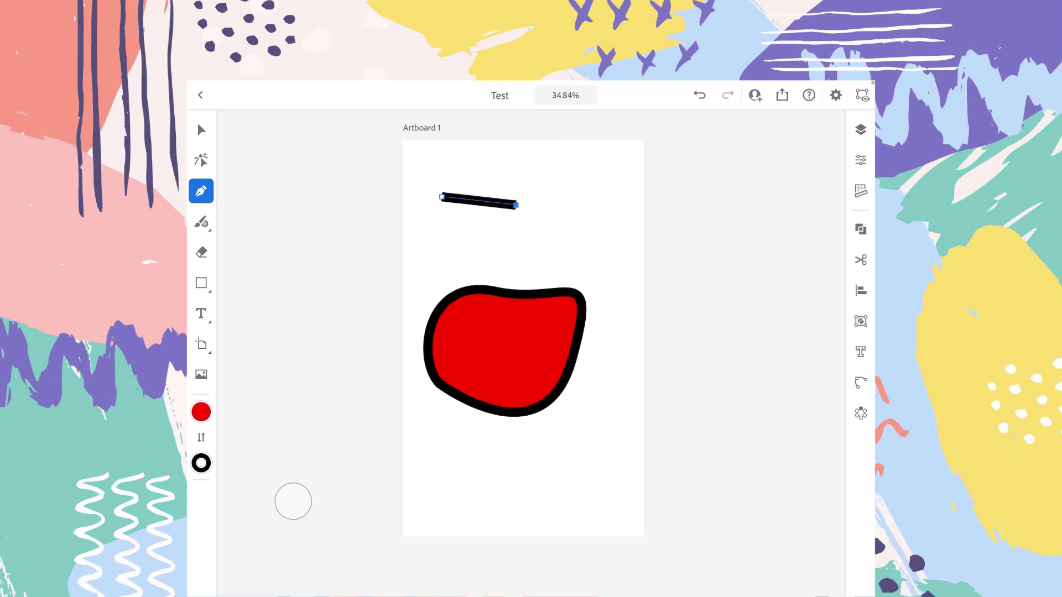
left_click(599, 215)
left_click(514, 260)
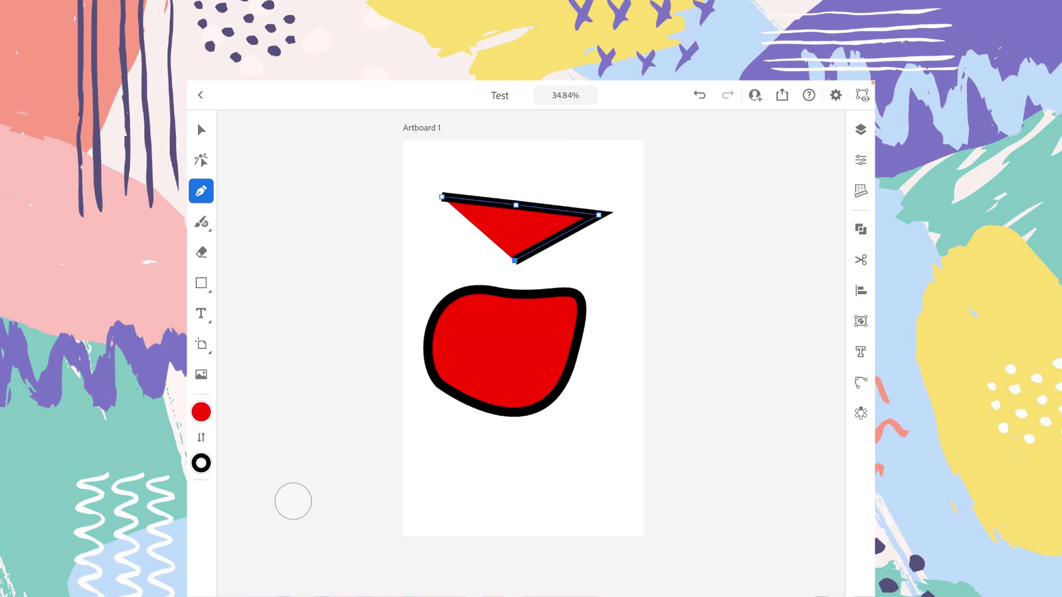
left_click(615, 283)
left_click(596, 407)
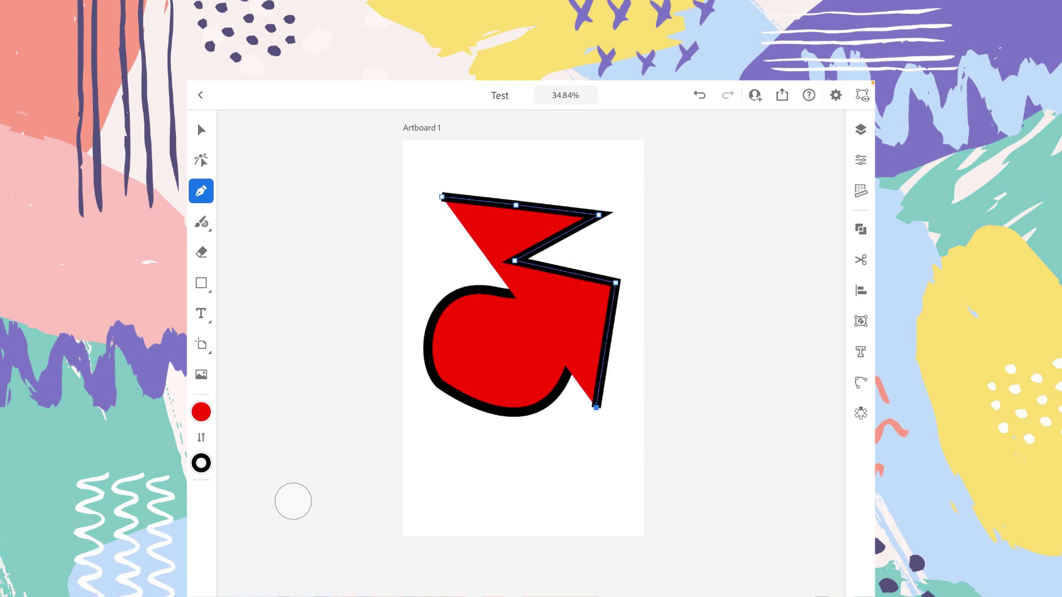
left_click(500, 456)
left_click(442, 267)
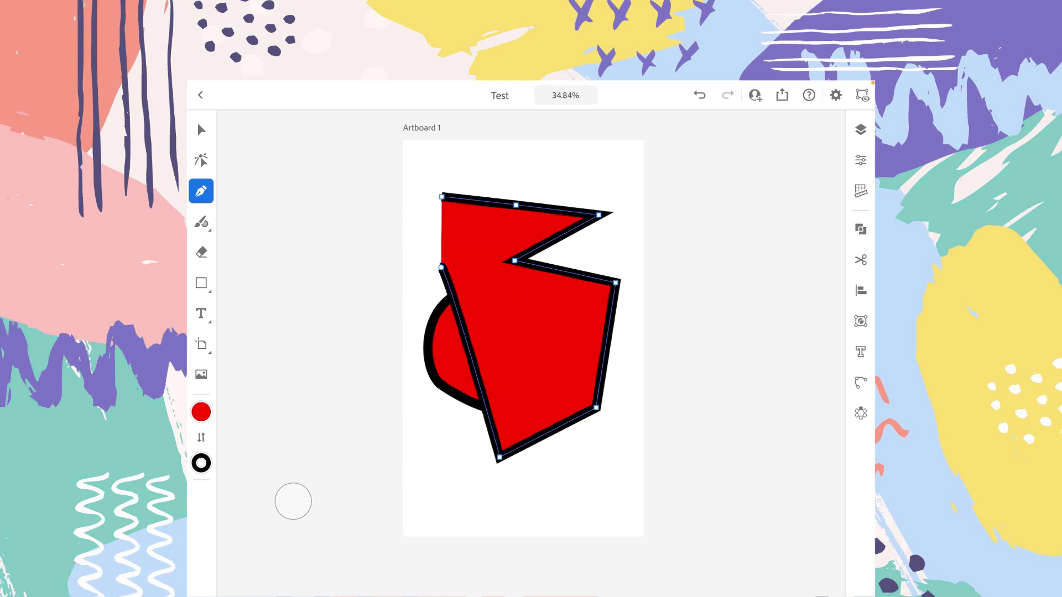
left_click(441, 196)
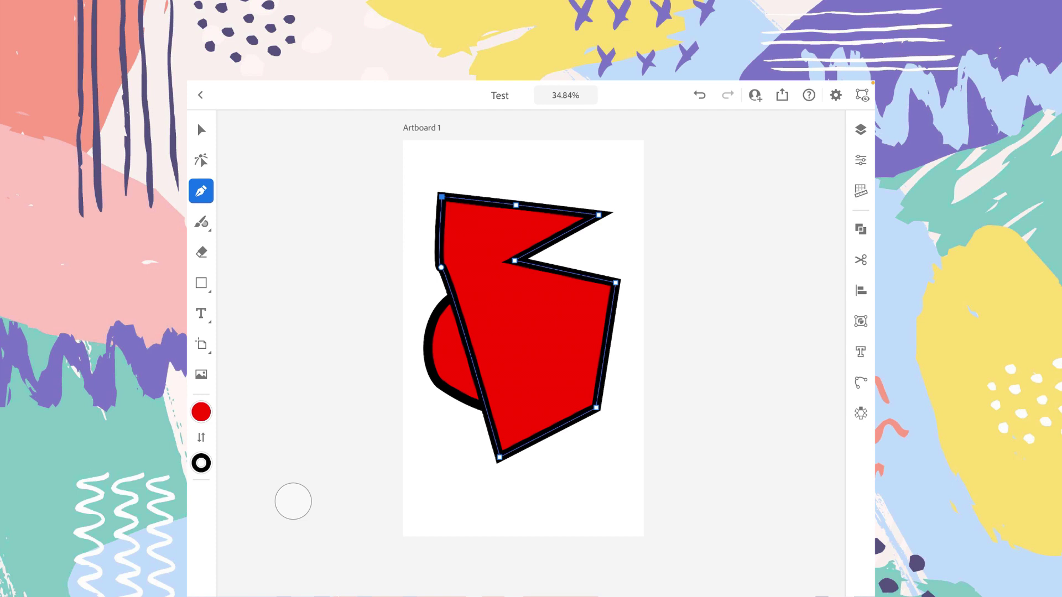
End the zigzag path, then place four bottom corner points and a smooth point curving up the right.
key("Escape")
left_click(429, 441)
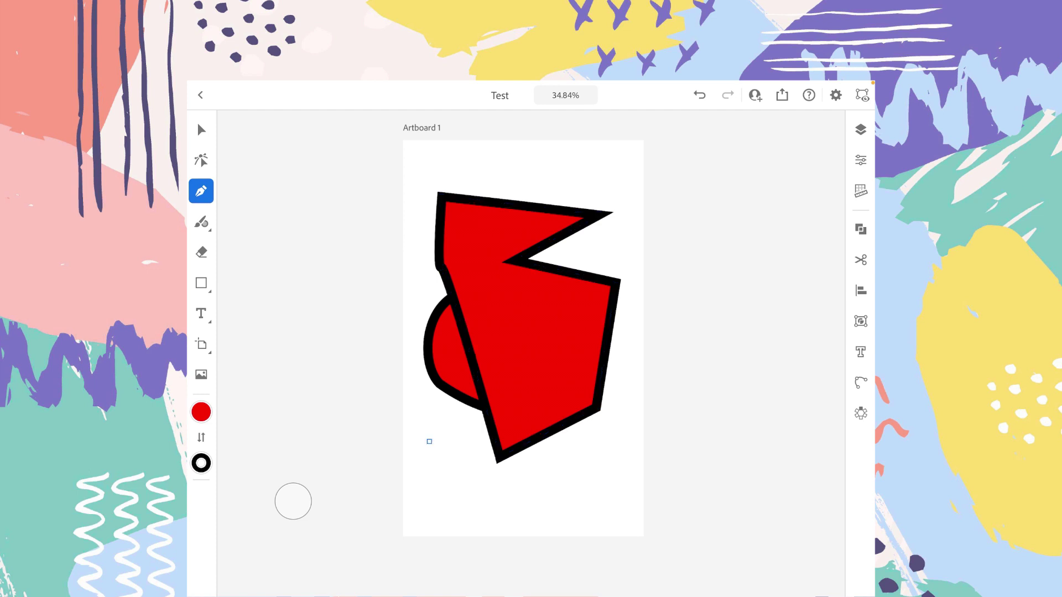
left_click(471, 484)
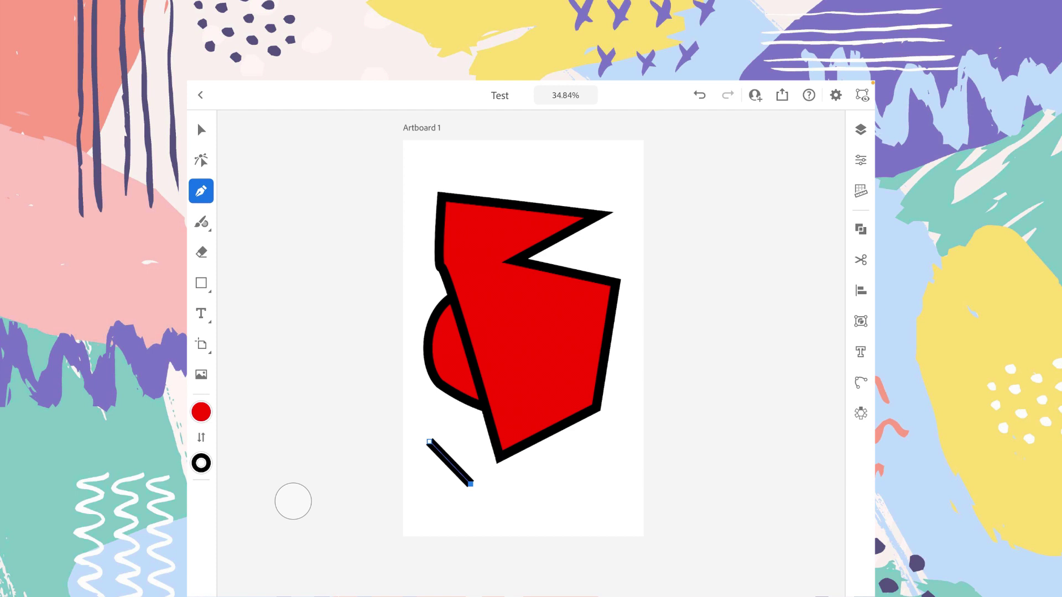
left_click(561, 461)
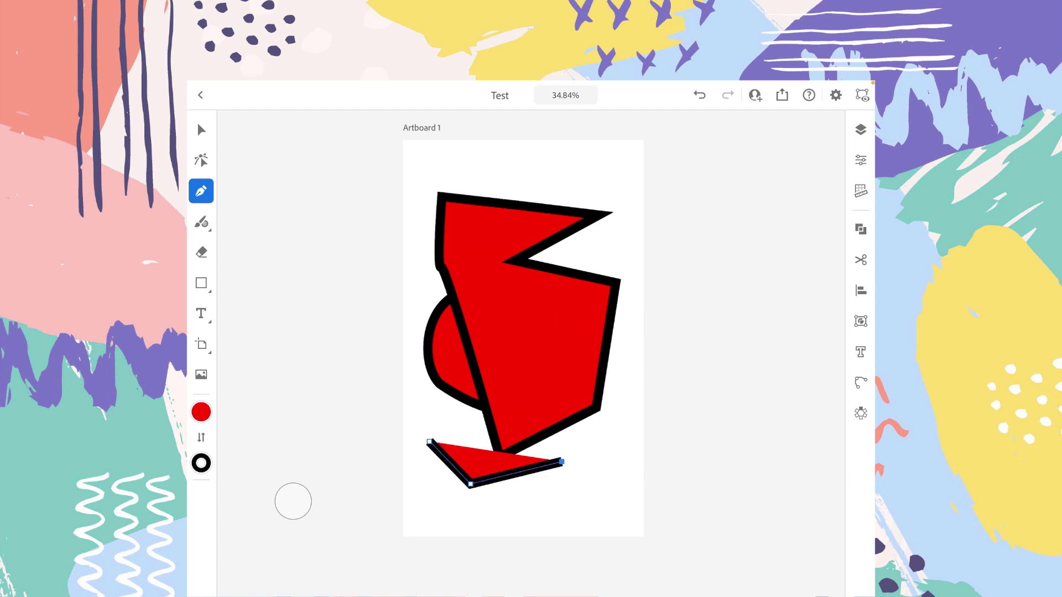
left_click(624, 385)
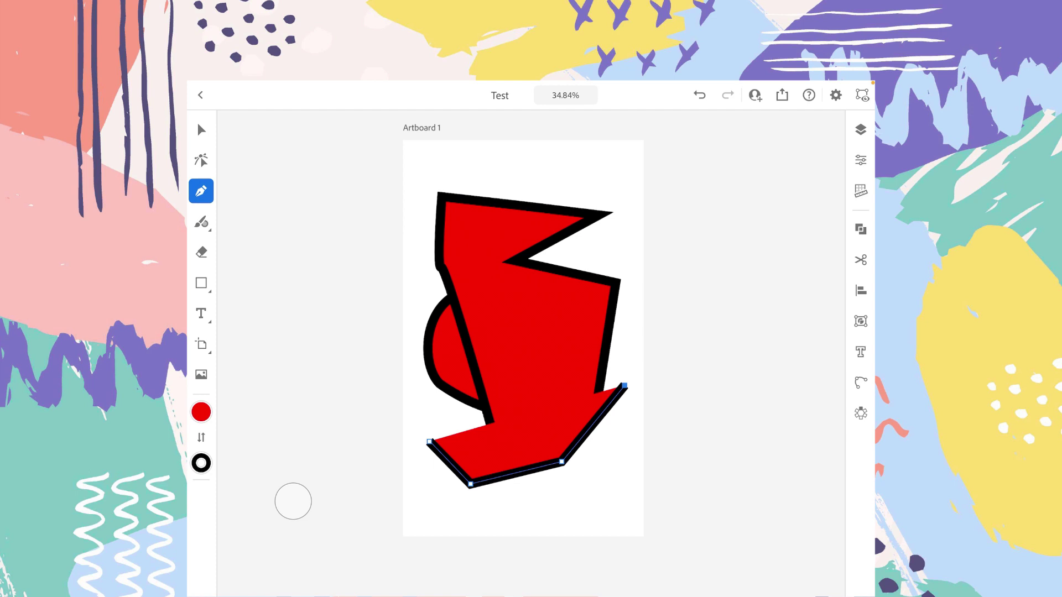
left_click_drag(565, 251, 487, 235)
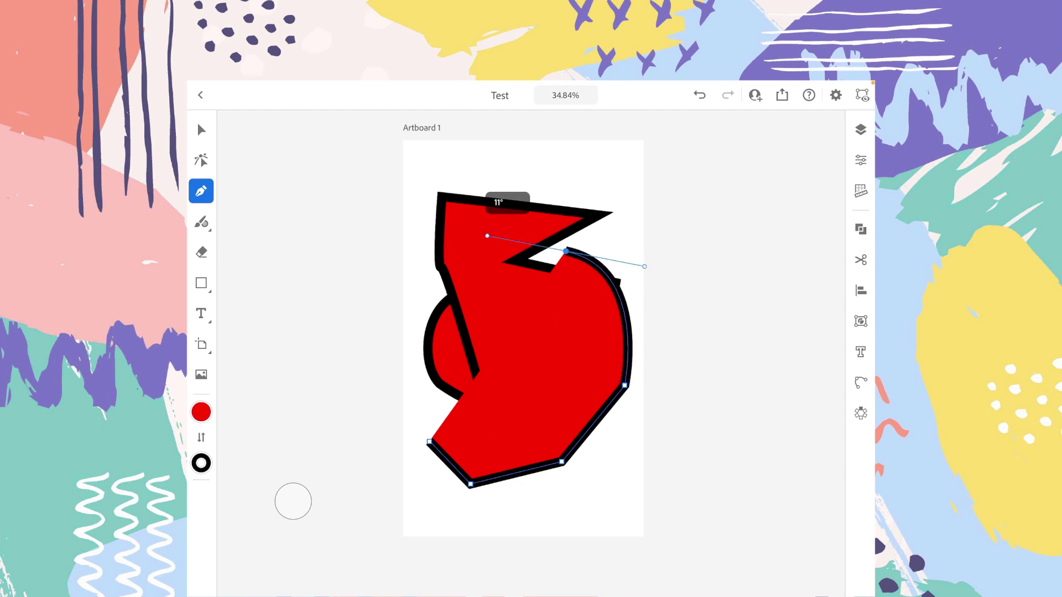
left_click_drag(486, 236, 467, 225)
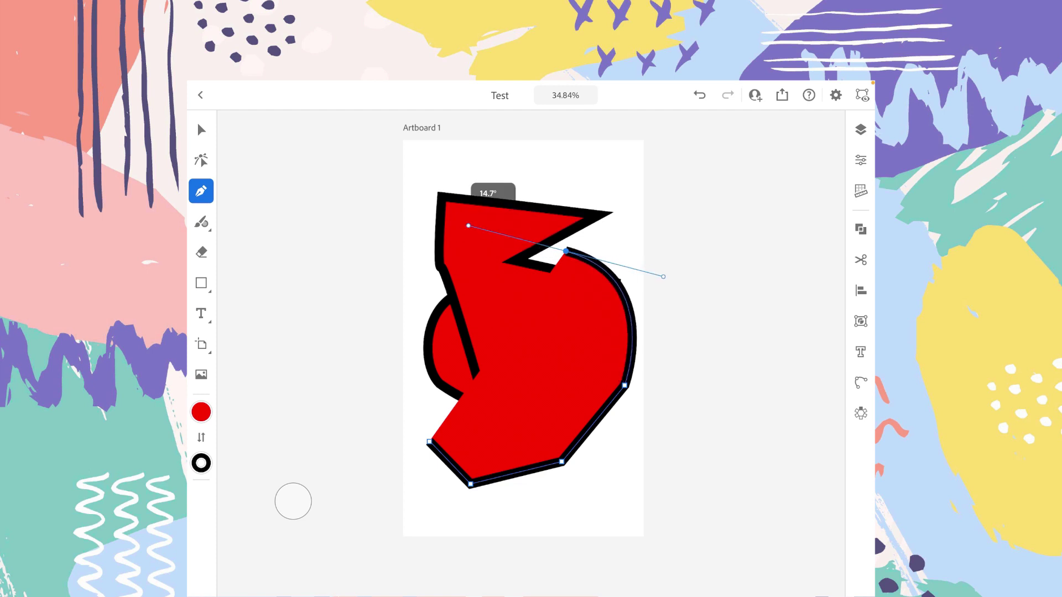
left_click_drag(467, 225, 467, 226)
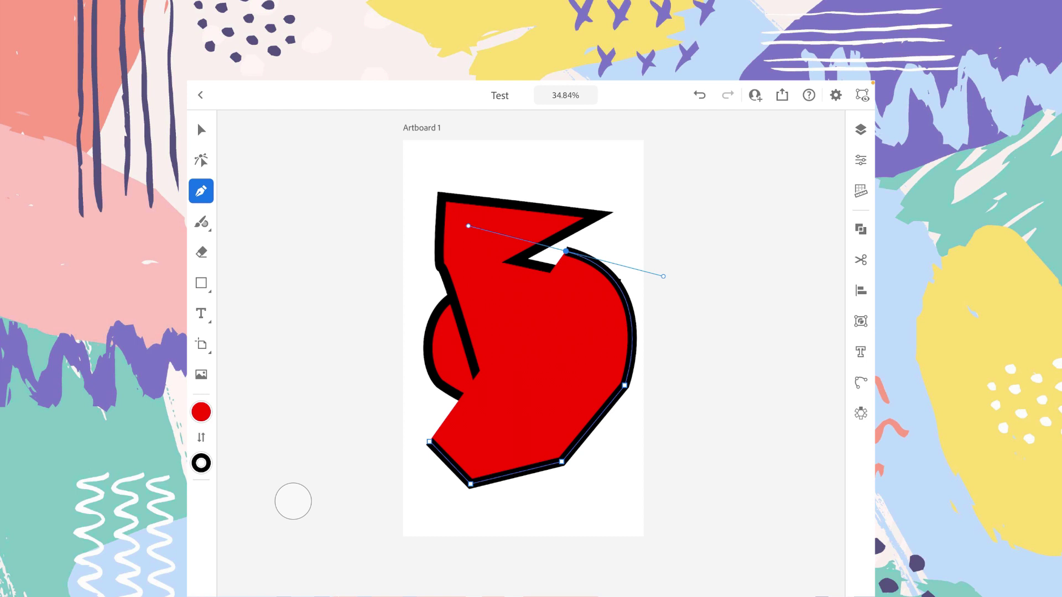